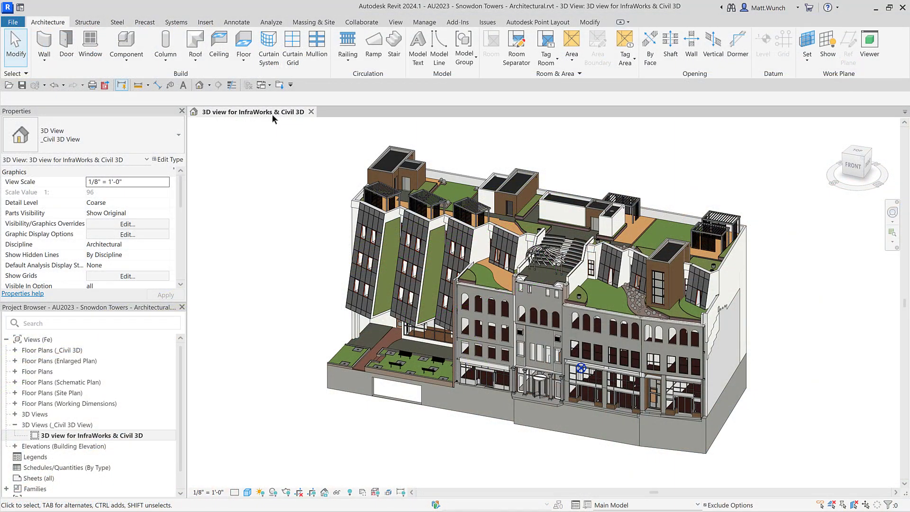
Show the Snowdon Towers model in the '3D view for InfraWorks & Civil 3D' view
click(98, 435)
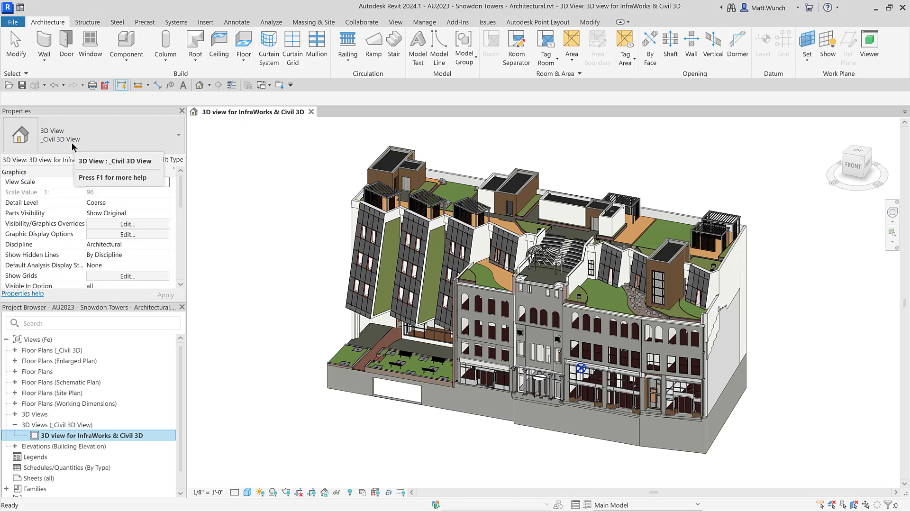
Export the 3D view to FBX as AU2023-SnowdonTowers-Architectural in Project Files\Revit
click(13, 22)
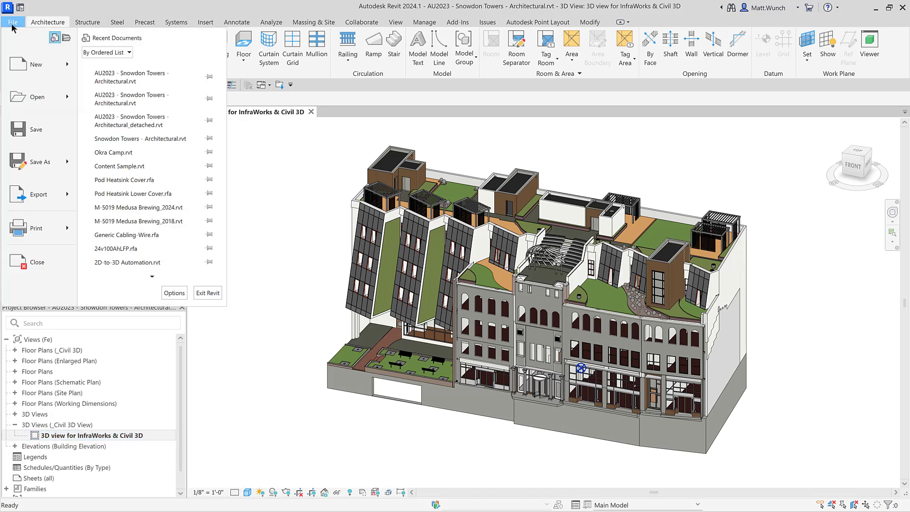
mouse_move(47, 194)
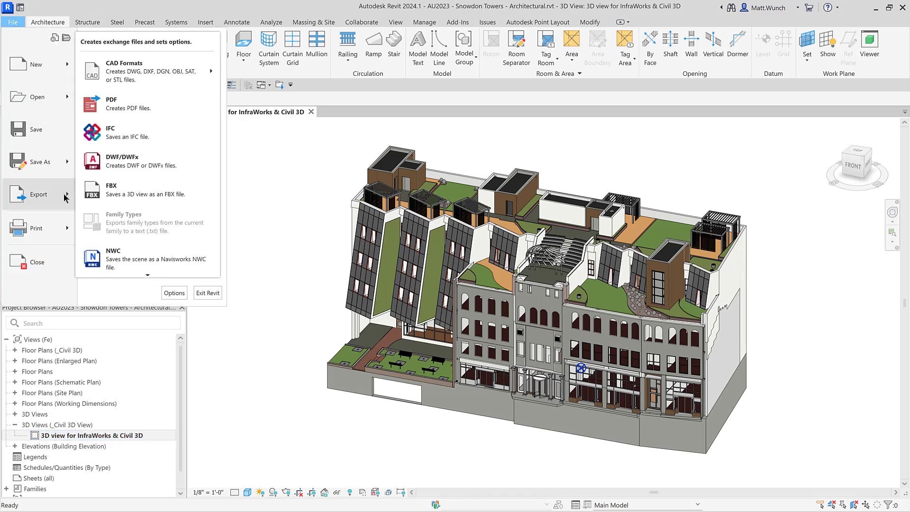
click(121, 188)
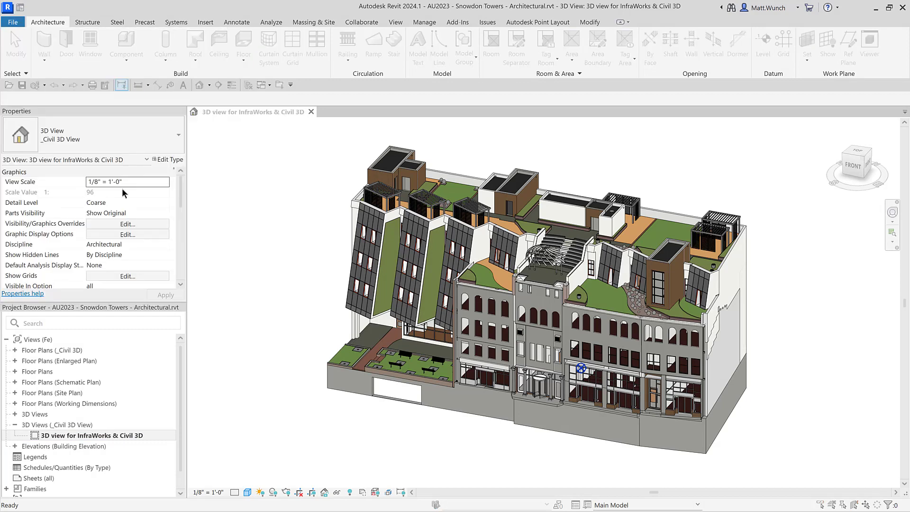
click(531, 142)
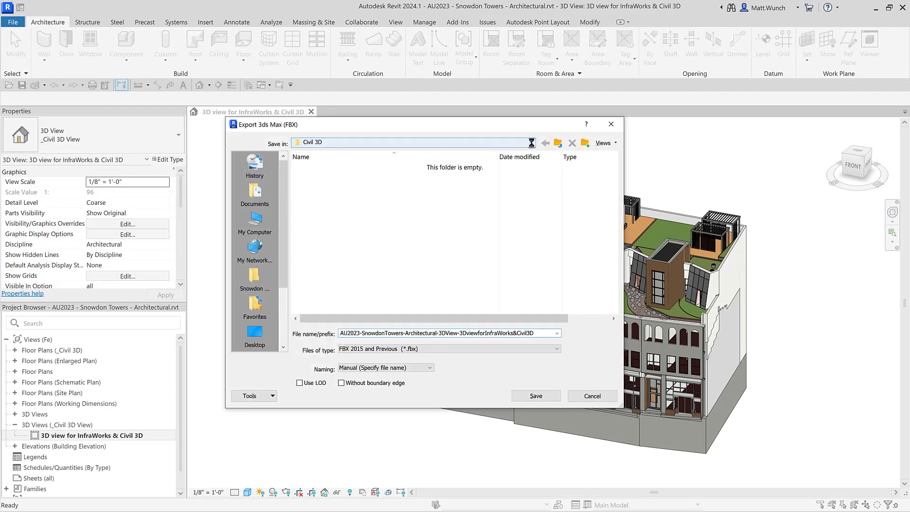
click(402, 227)
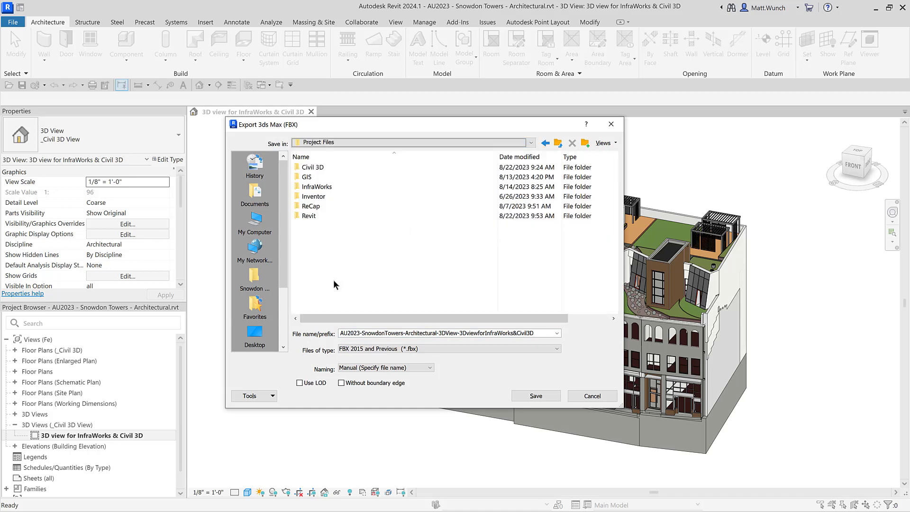
double_click(309, 216)
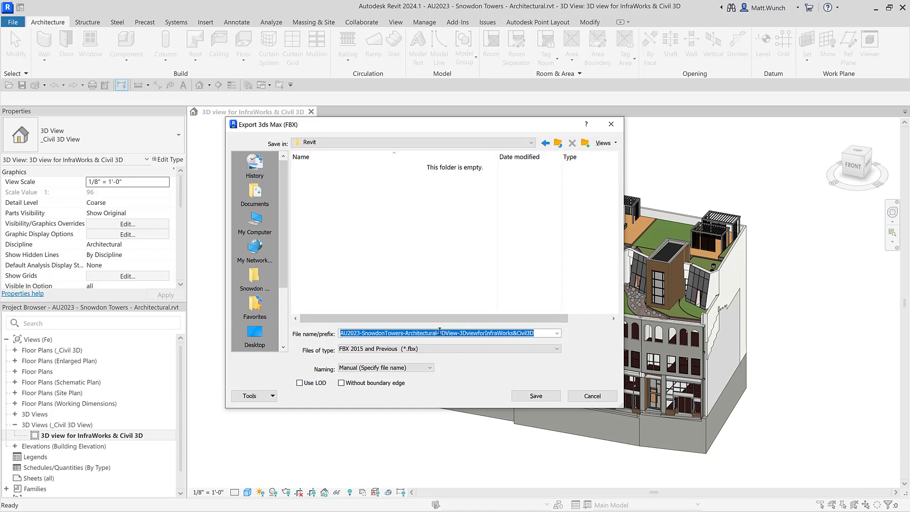
click(441, 334)
drag(437, 334, 565, 335)
key(BackSpace)
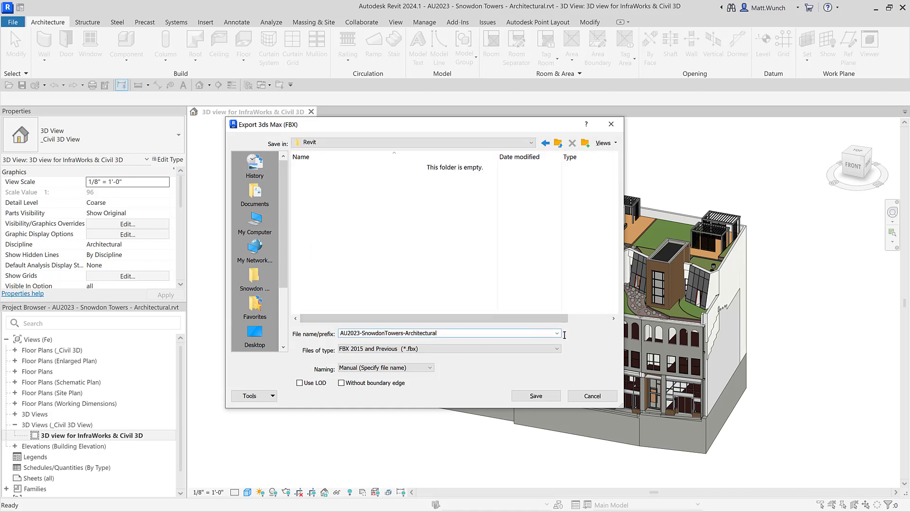
click(536, 396)
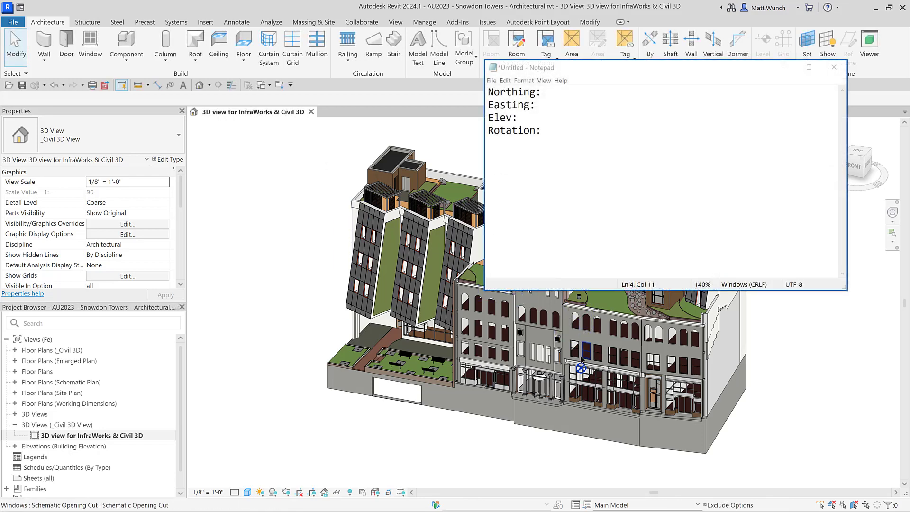
Copy the project base point's Northing 258247.97621 and Easting 1370151.79534 into the Notepad notes
click(582, 372)
click(158, 191)
key(ctrl+c)
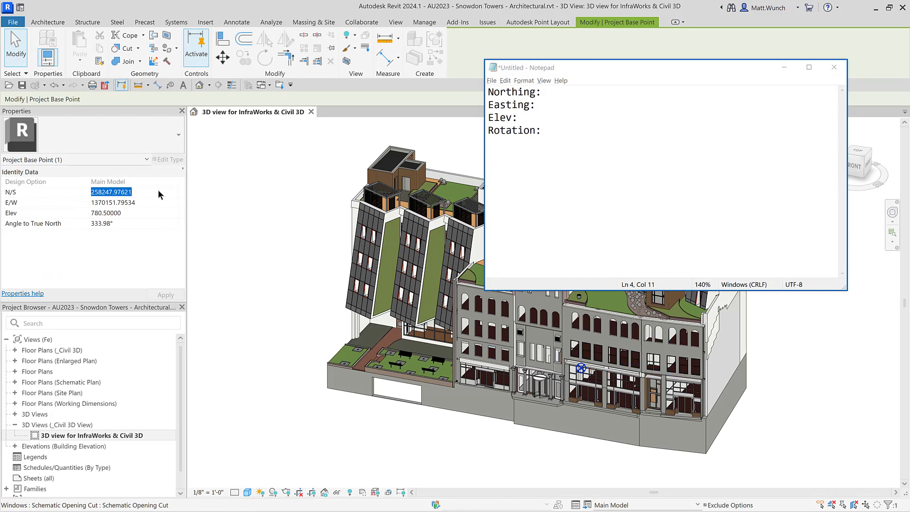
click(570, 92)
key(ctrl+v)
click(141, 204)
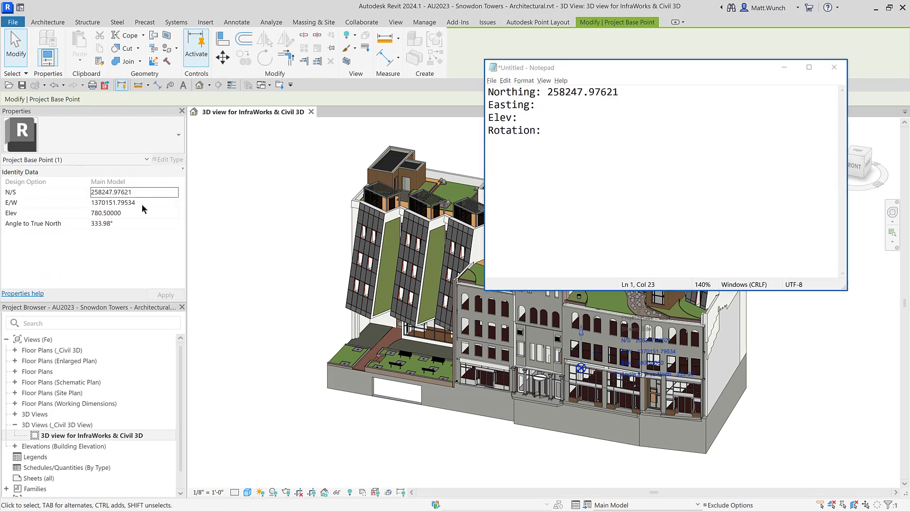
click(593, 108)
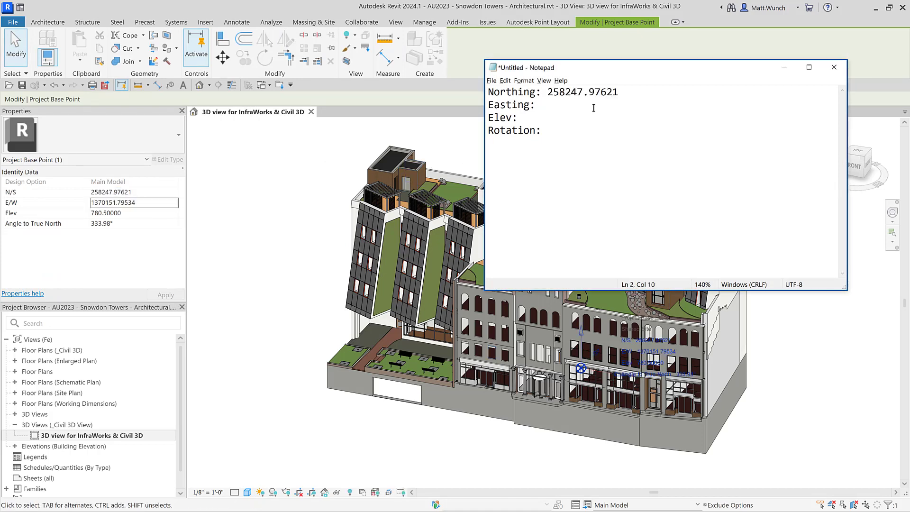
text(1370151.79534)
Add the base point's Elev 780.50000 and Rotation 333.98 to the notes
click(133, 214)
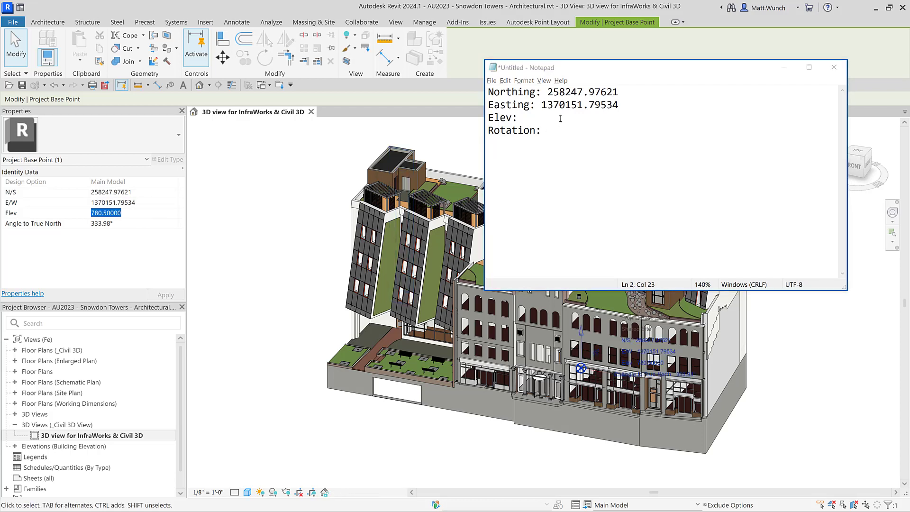
click(560, 117)
text(780.50000)
click(120, 224)
key(ctrl+c)
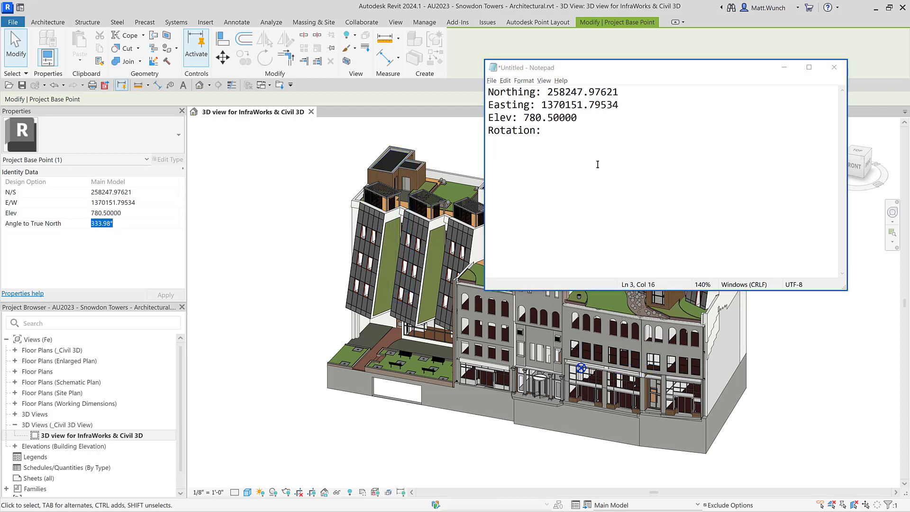
click(638, 131)
key(ctrl+v)
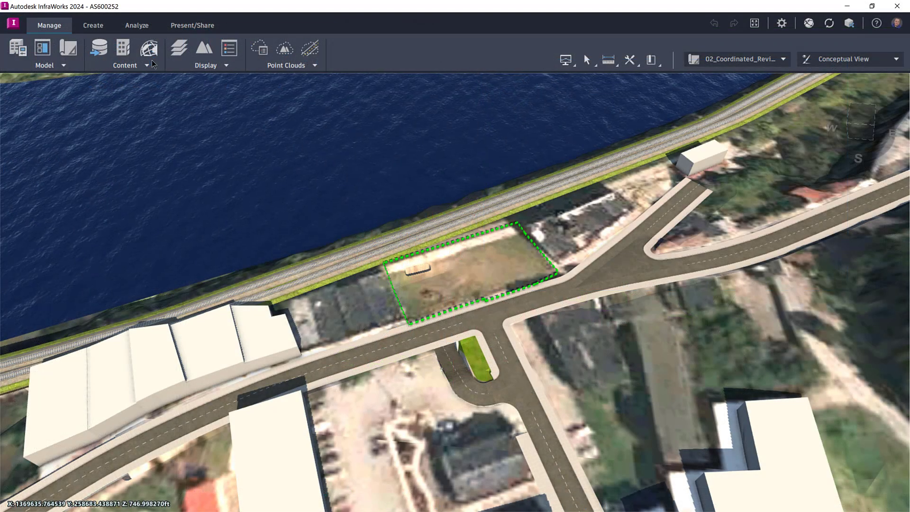
Show the Data Sources panel and start adding a 3D Model file data source
click(98, 50)
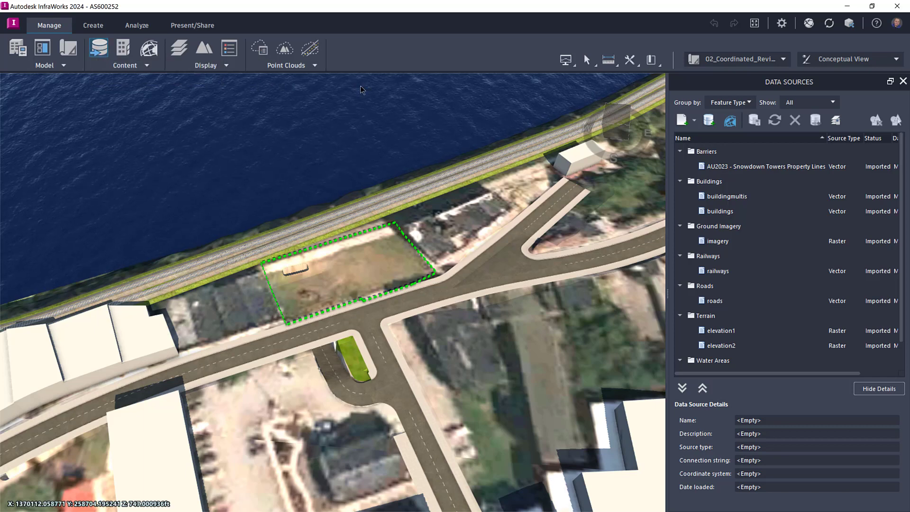
click(694, 120)
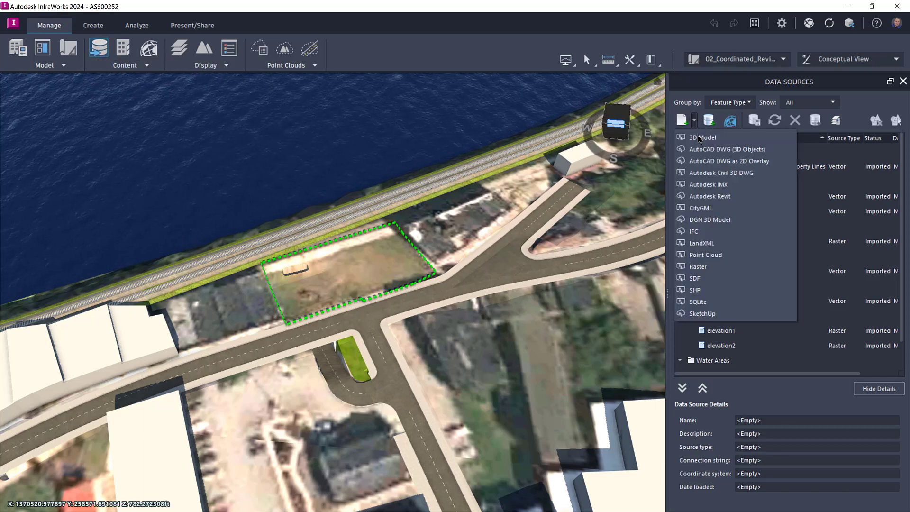
click(698, 139)
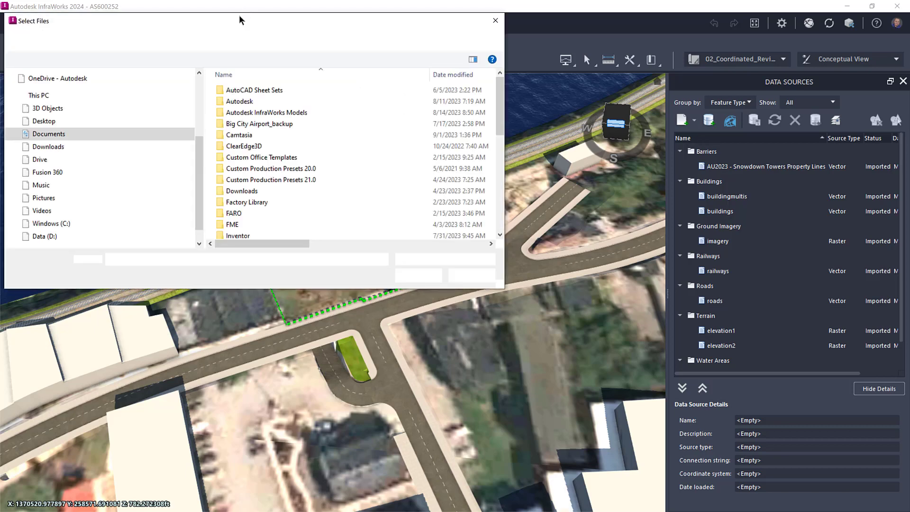
Import AU2023-SnowdonTowers-Architectural.fbx from AU2023 Shared Coordinates Lab\Project Files\Revit
scroll(250, 204, up, 3)
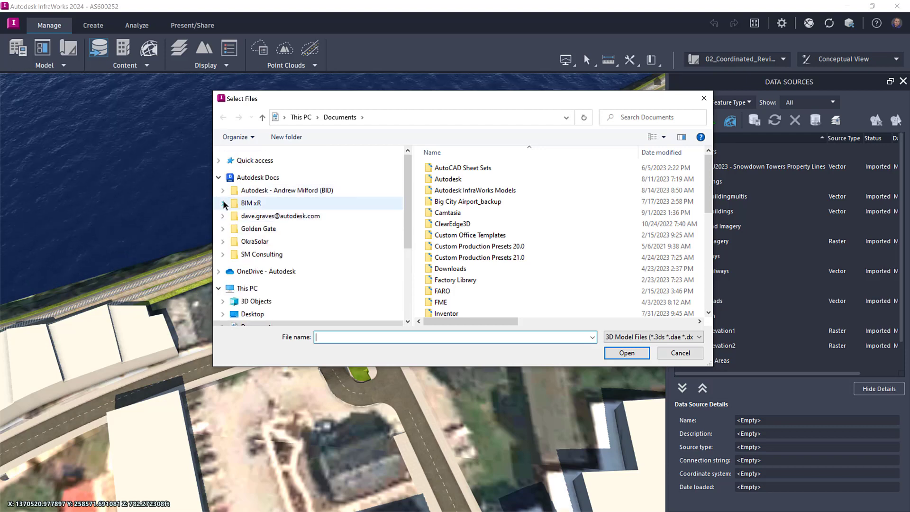
click(223, 203)
click(227, 195)
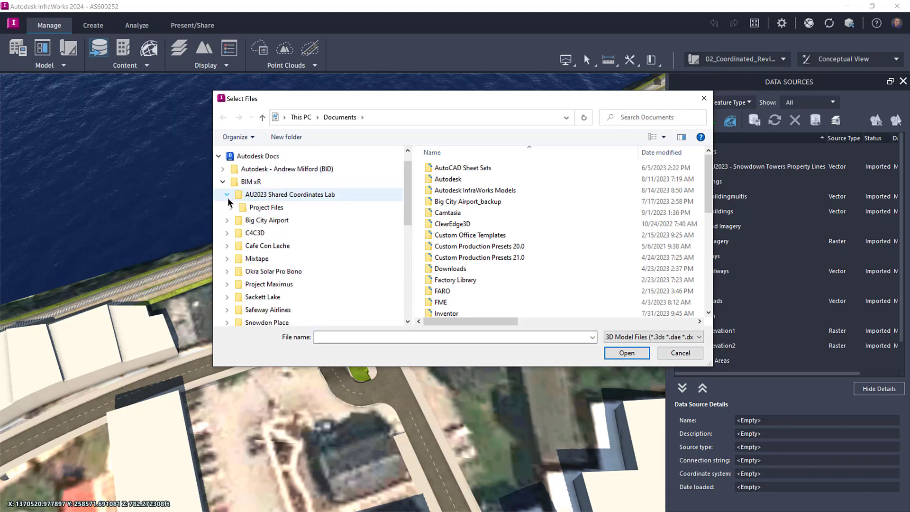
click(231, 208)
click(265, 288)
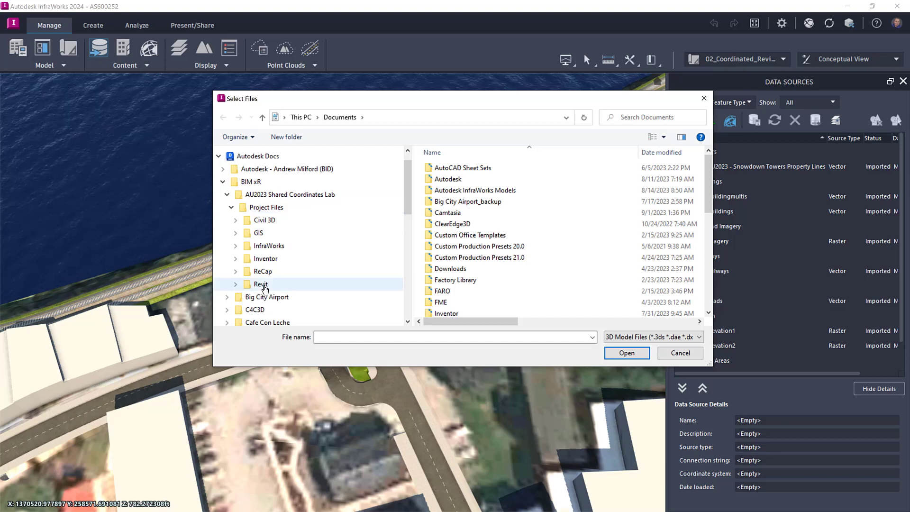
click(493, 169)
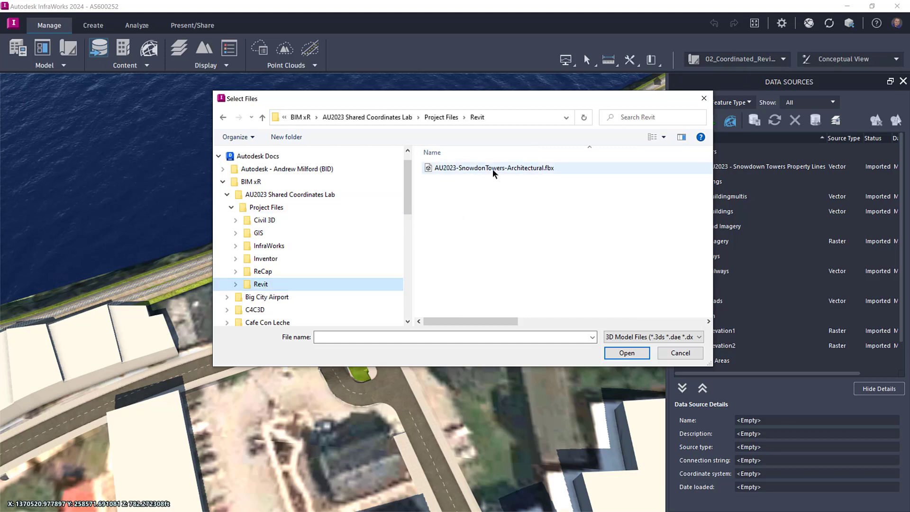
click(628, 352)
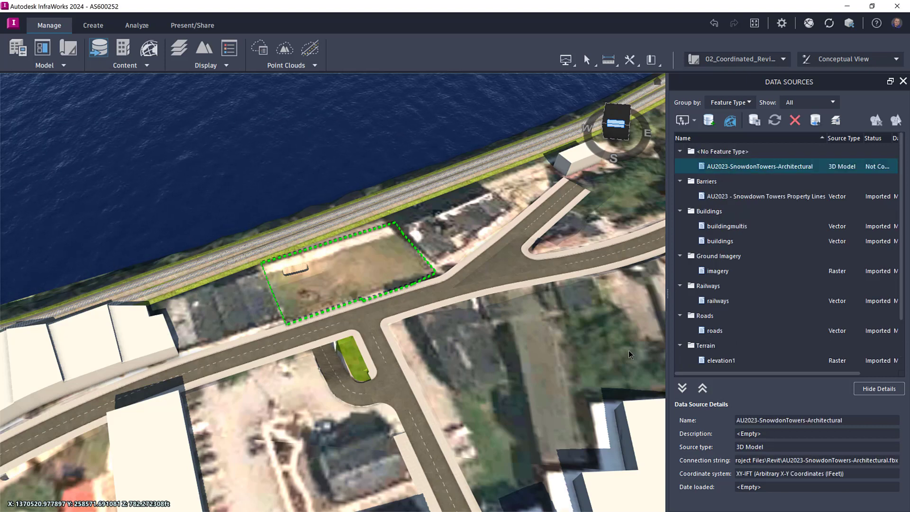
Open the Data Source Configuration for the new FBX source, with the coordinates note alongside
right_click(741, 168)
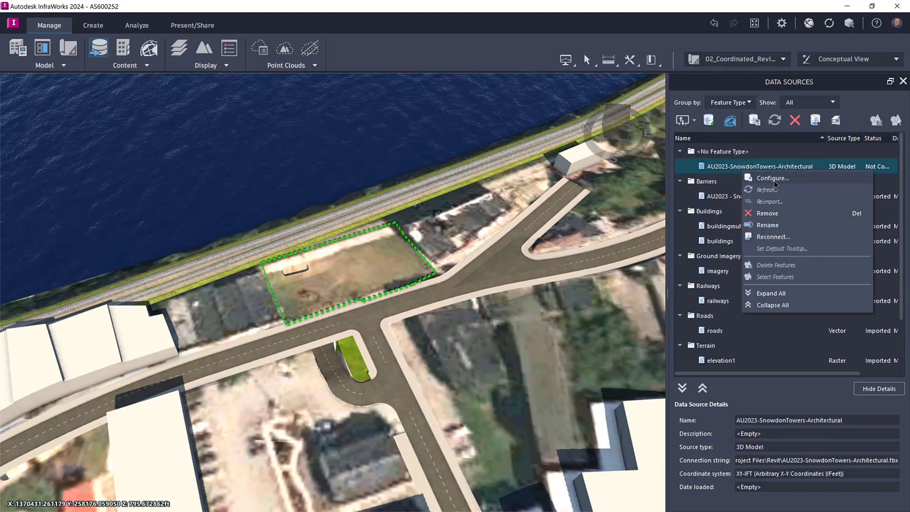
click(774, 180)
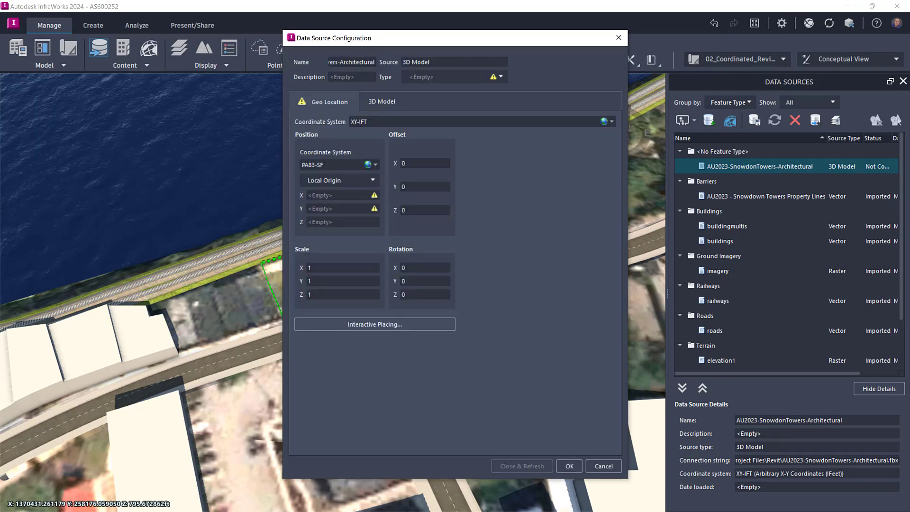
key(alt+Tab)
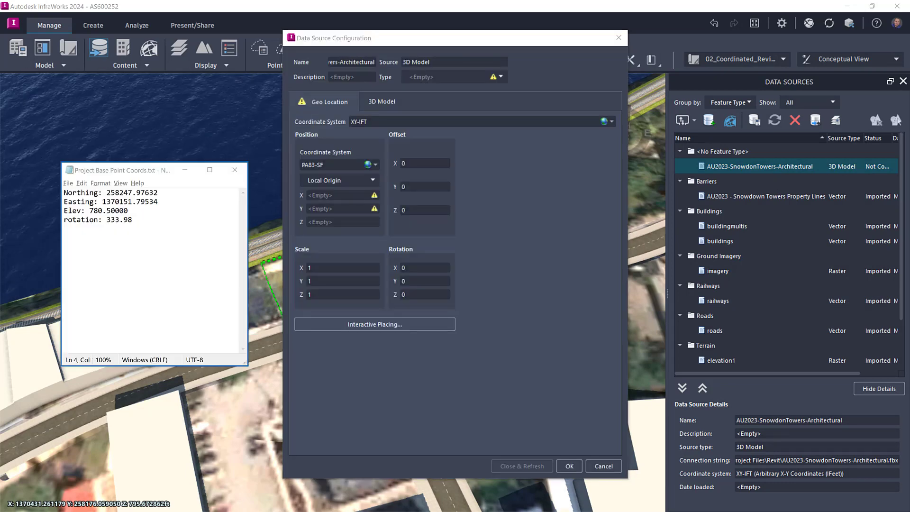
click(503, 196)
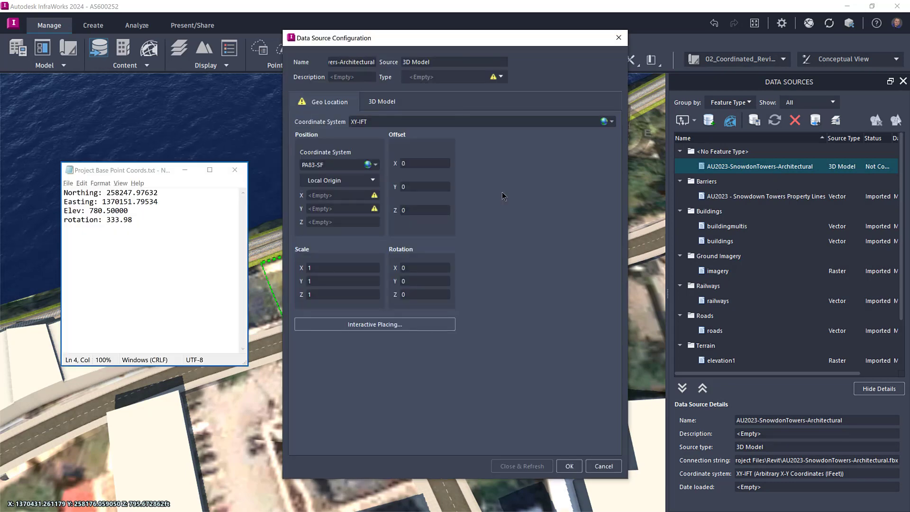
Set the source Type to Buildings and keep the XY-IFT coordinate system
click(500, 77)
click(441, 101)
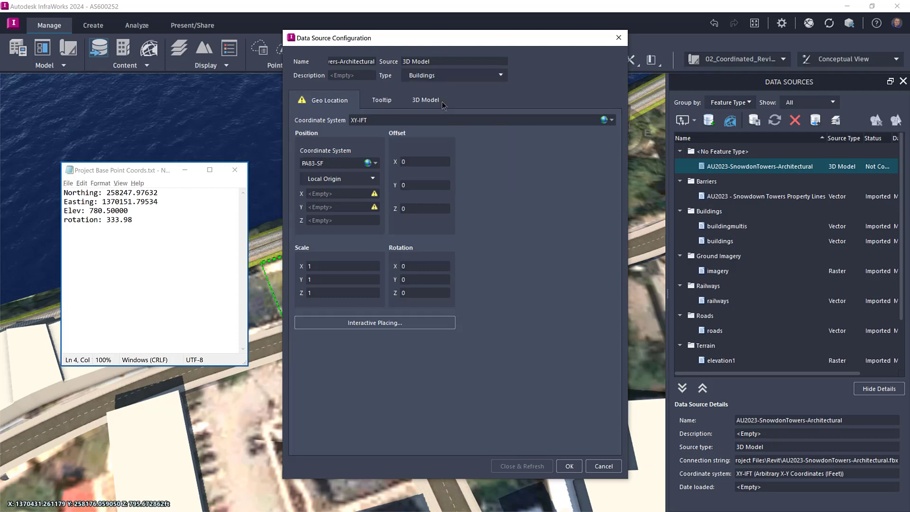
click(603, 121)
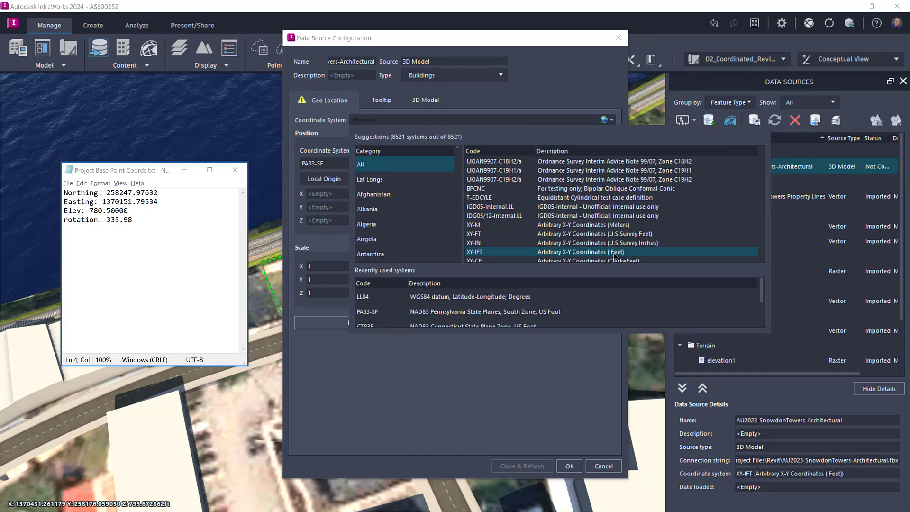
click(489, 234)
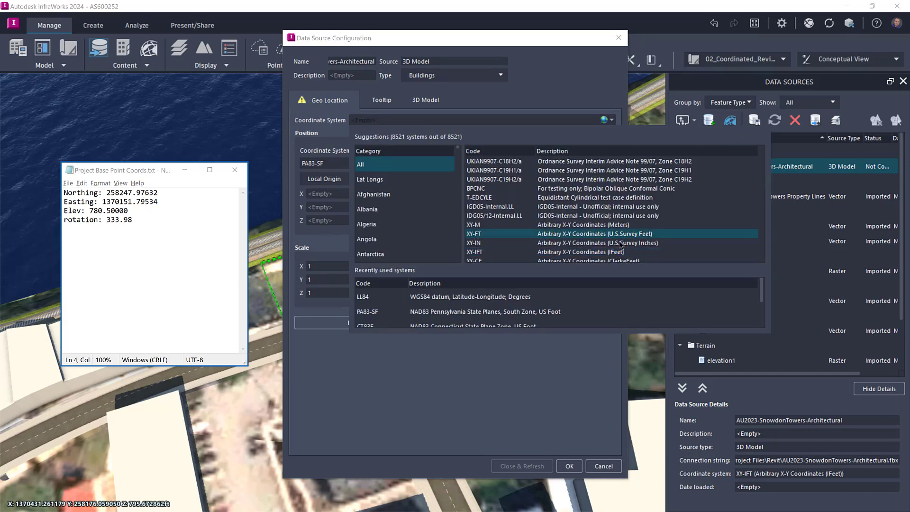
click(469, 253)
click(469, 254)
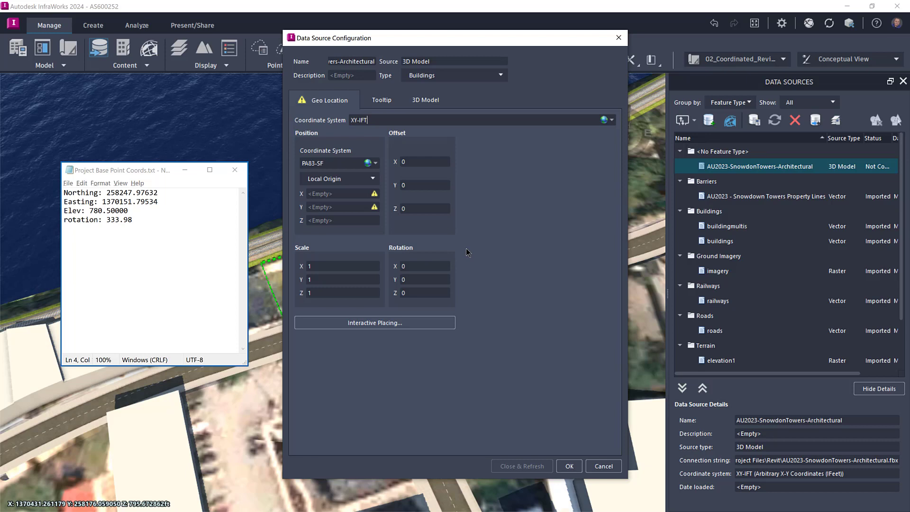
Paste the Northing value 258247.97632 into Position Y
key(Tab)
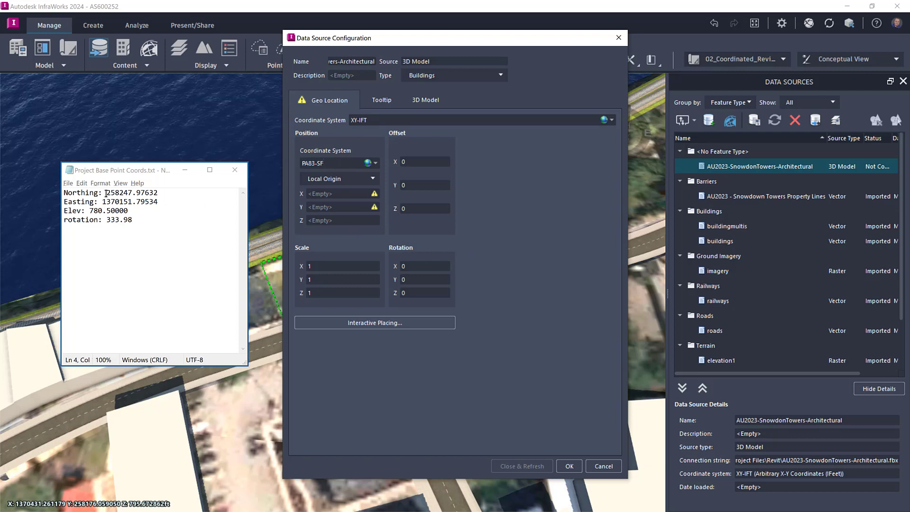
drag(106, 193, 157, 193)
right_click(148, 193)
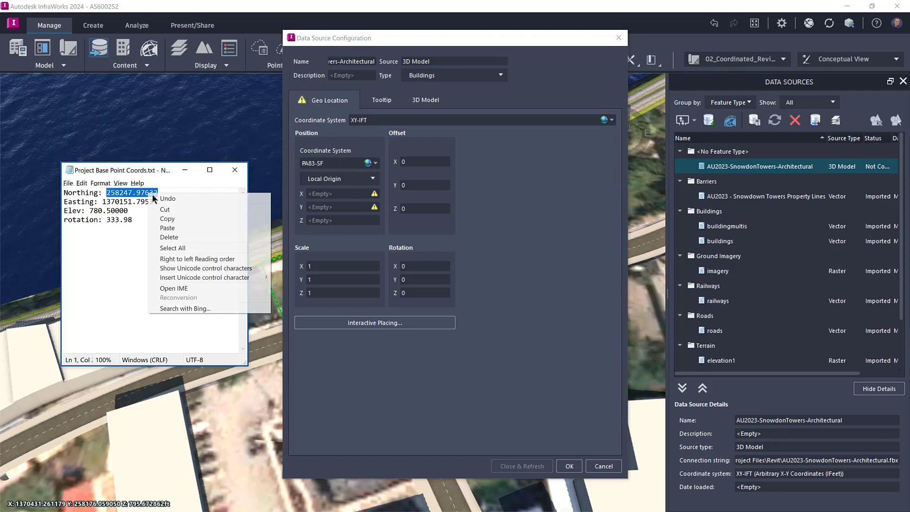
click(166, 218)
right_click(332, 208)
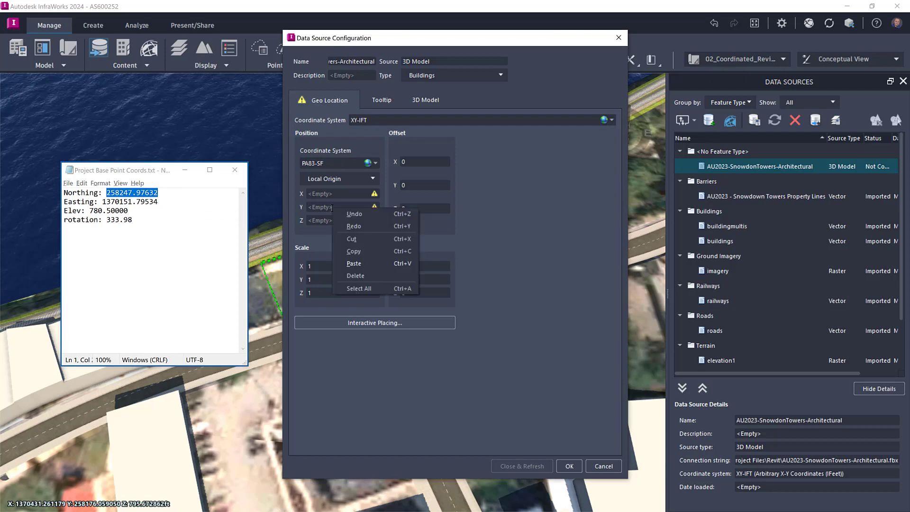
click(361, 264)
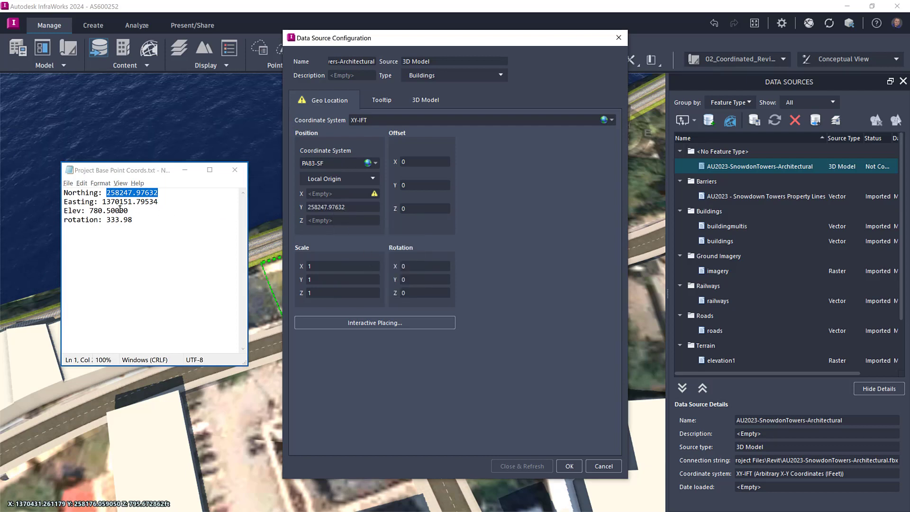
Fill Position X with Easting 1370151.79534 and Position Z with Elev 780.50000
drag(102, 202, 158, 201)
right_click(136, 203)
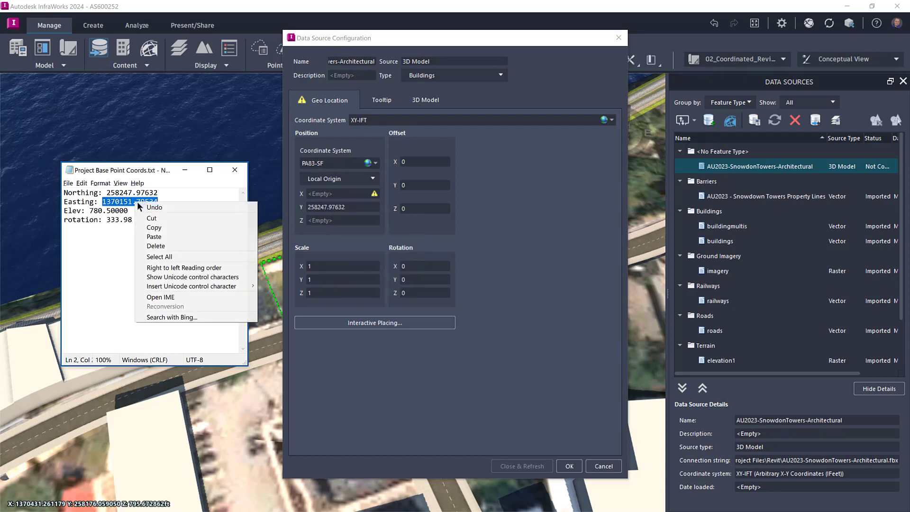
click(154, 228)
right_click(324, 192)
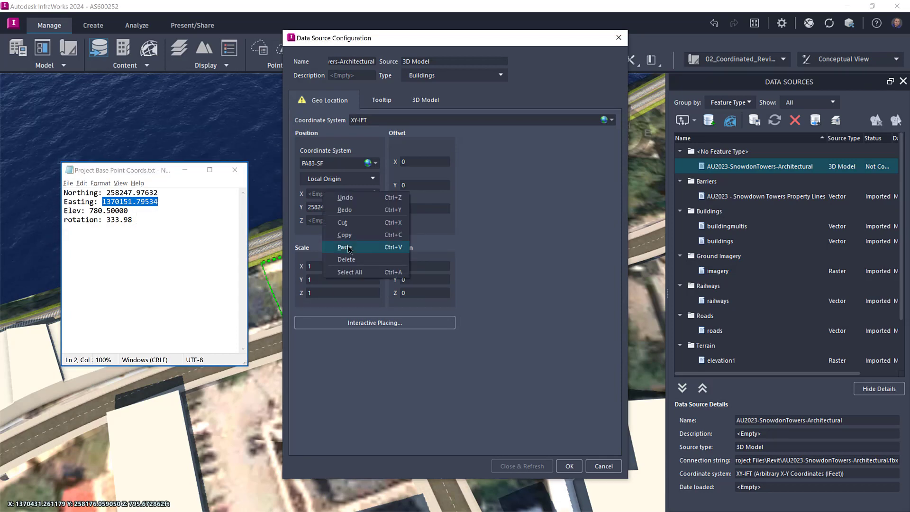
click(348, 248)
drag(90, 211, 128, 210)
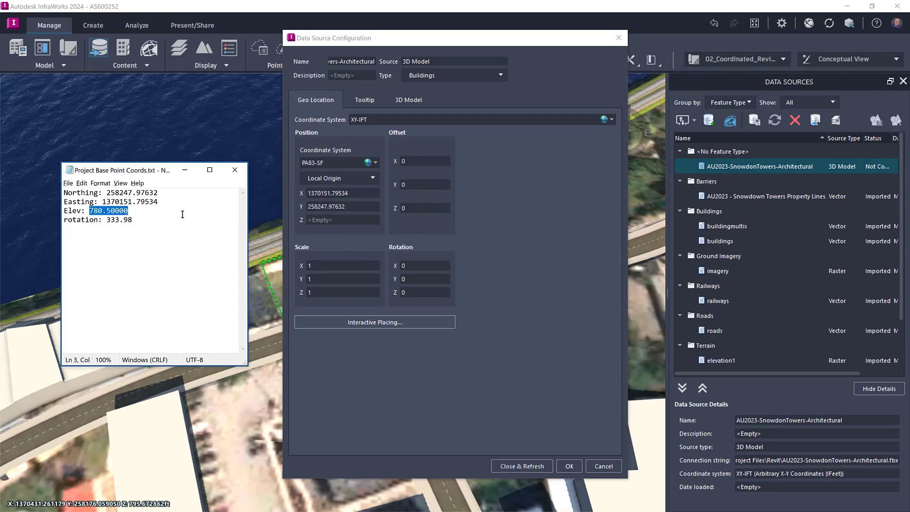
right_click(123, 210)
click(138, 237)
right_click(329, 218)
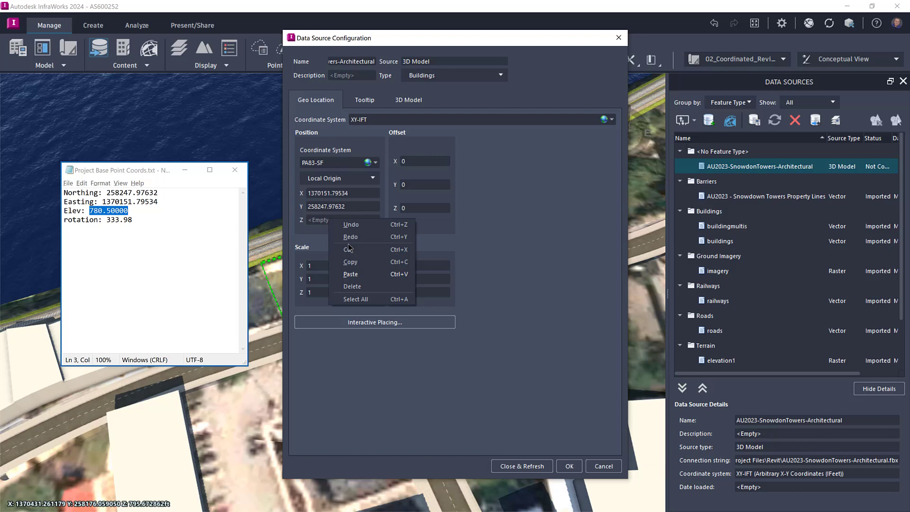
click(355, 276)
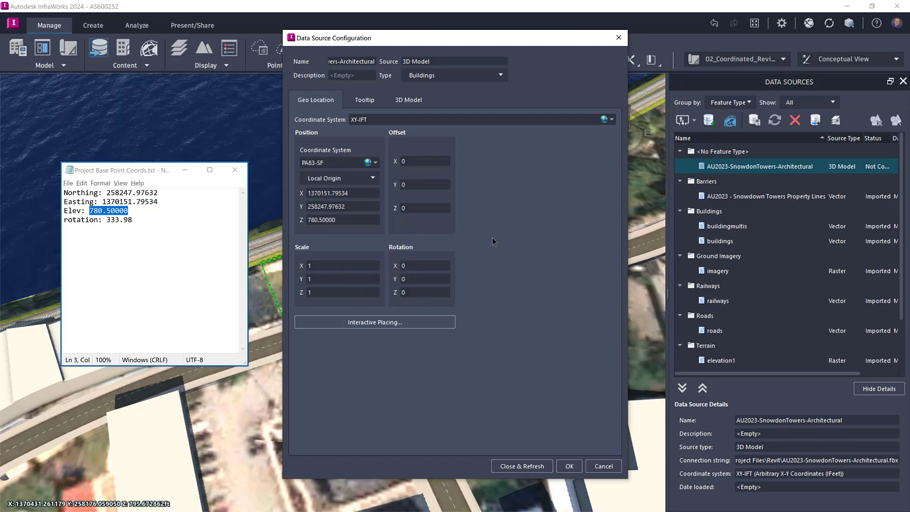
Calculate 360 minus the 333.98 base-point rotation in Calculator
drag(110, 221, 152, 224)
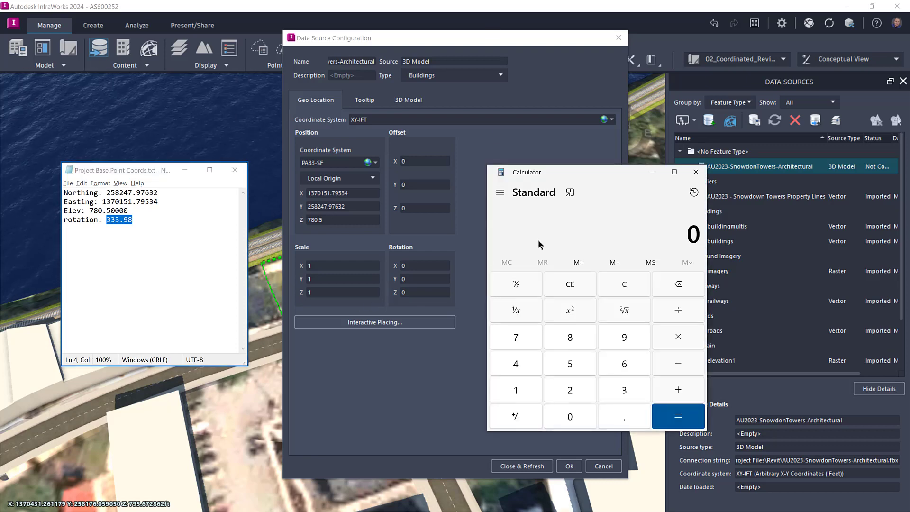
right_click(118, 222)
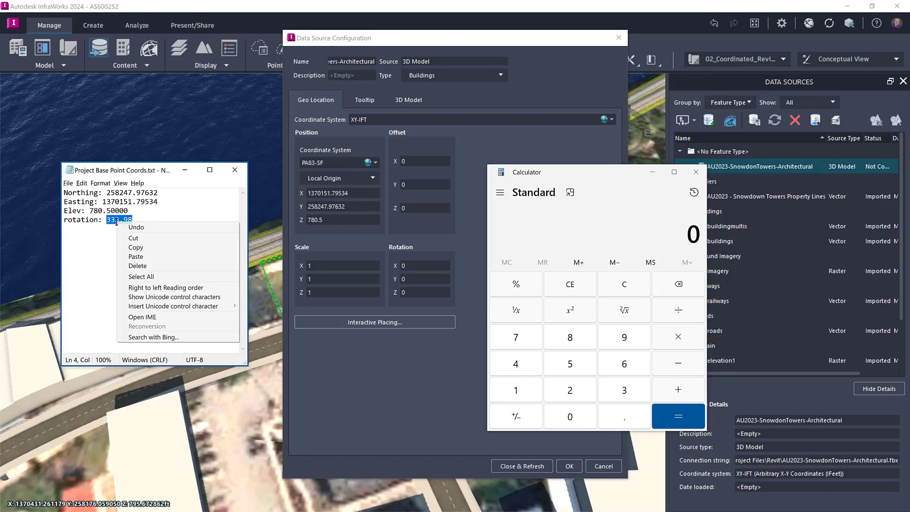
click(134, 244)
click(624, 390)
click(625, 363)
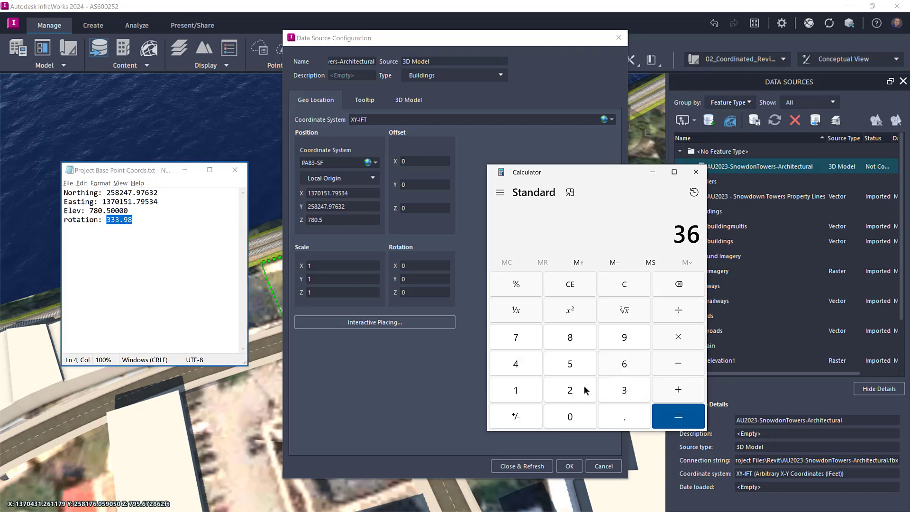
click(570, 416)
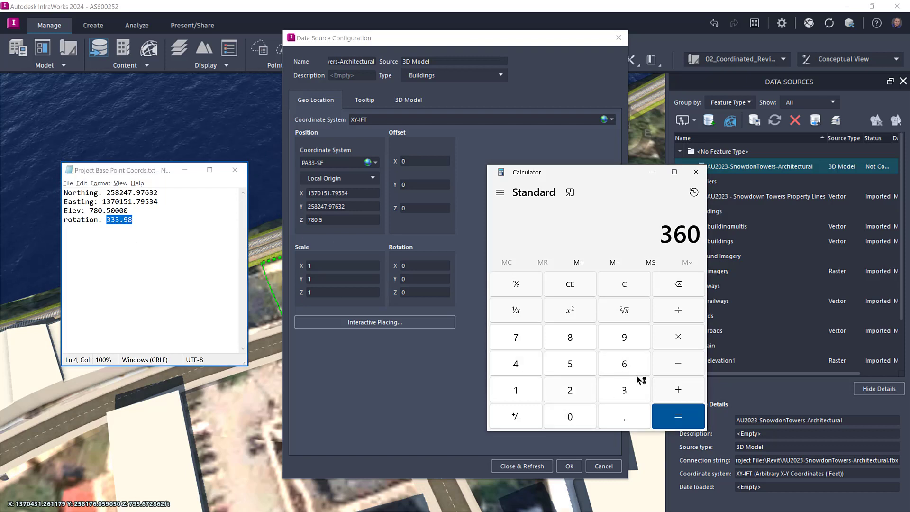
right_click(657, 238)
click(675, 260)
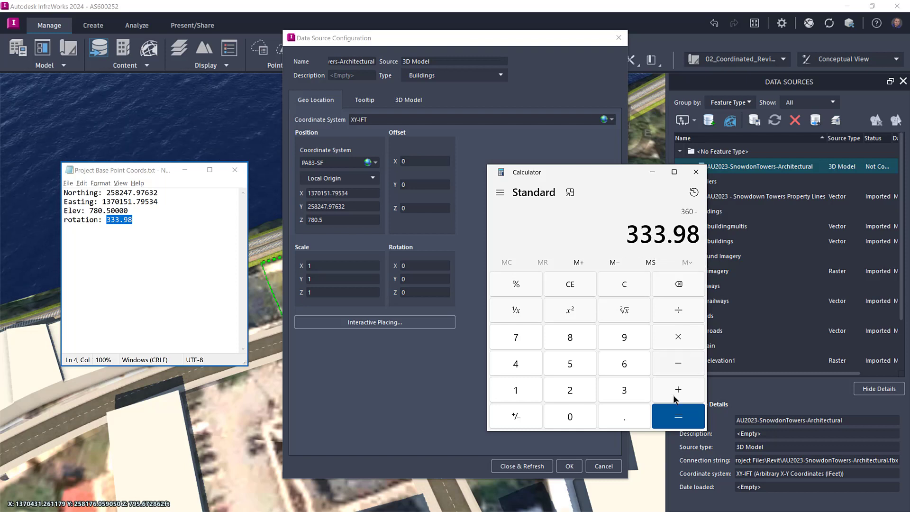
click(677, 417)
Copy the 26.02 result for the Rotation Z field
right_click(700, 240)
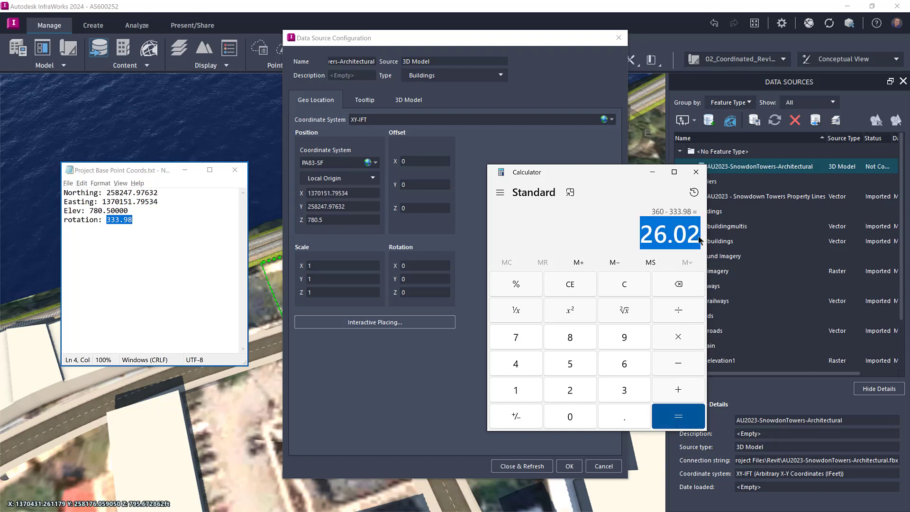
right_click(683, 236)
click(713, 247)
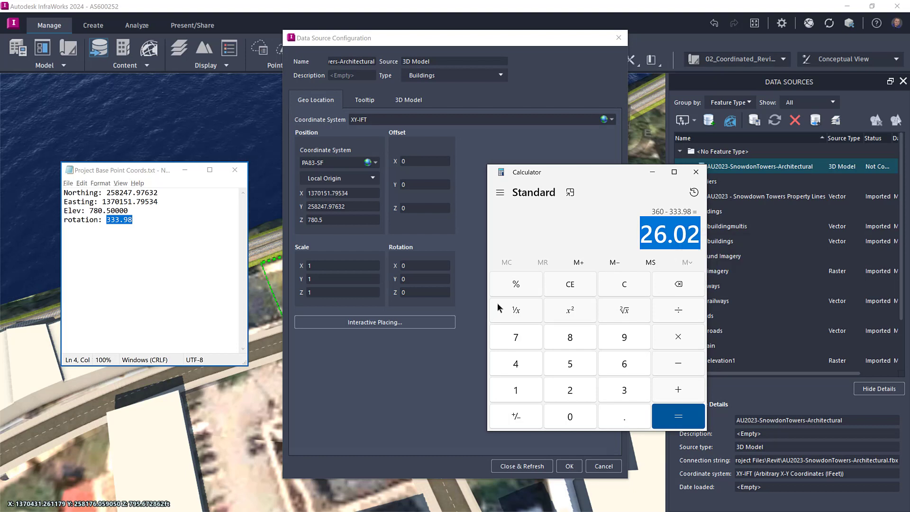
click(409, 292)
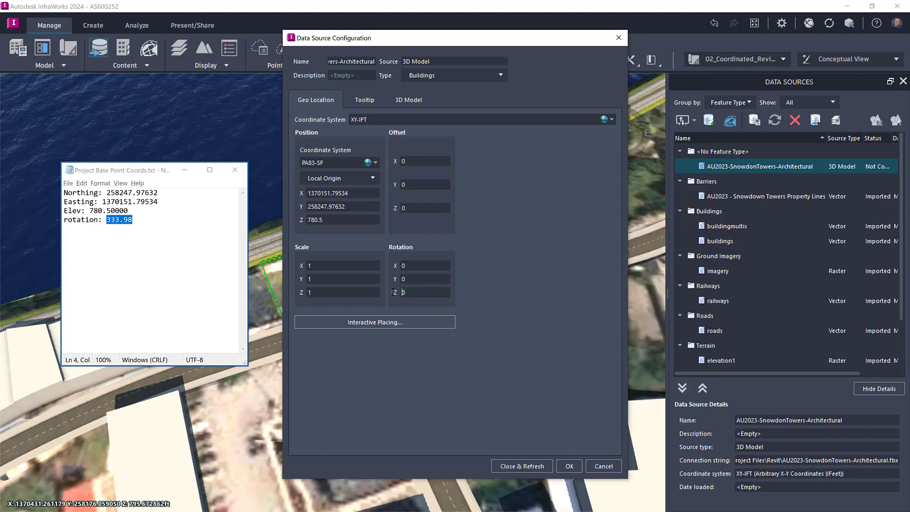
Apply the configuration with Close & Refresh, close the notes, and inspect the placed building
click(536, 467)
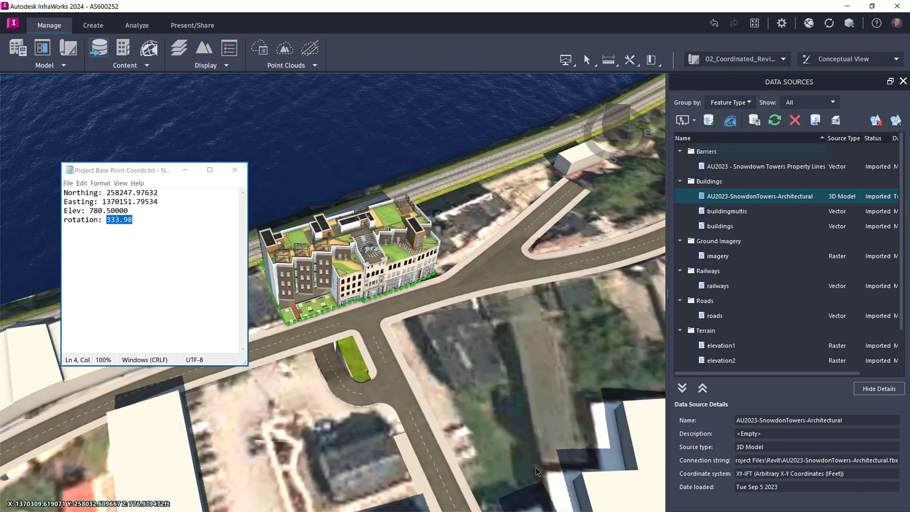
click(235, 170)
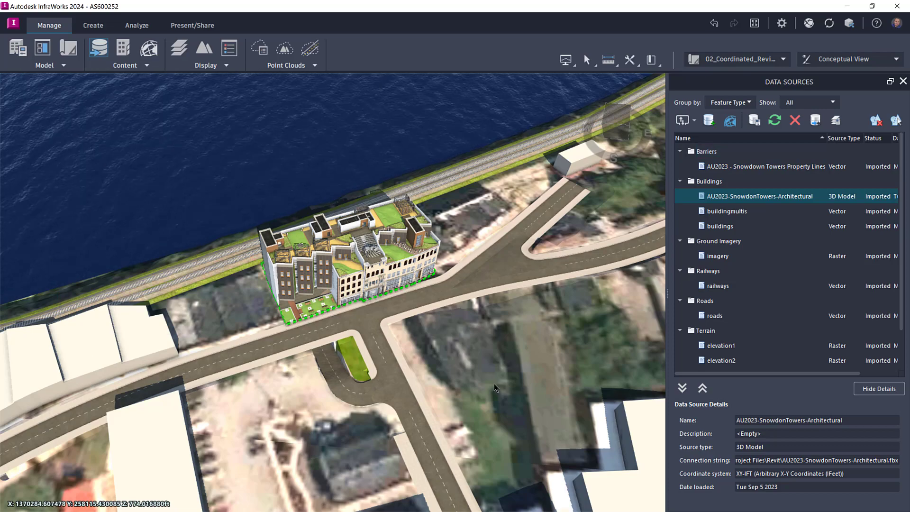
middle_drag(494, 383, 387, 216)
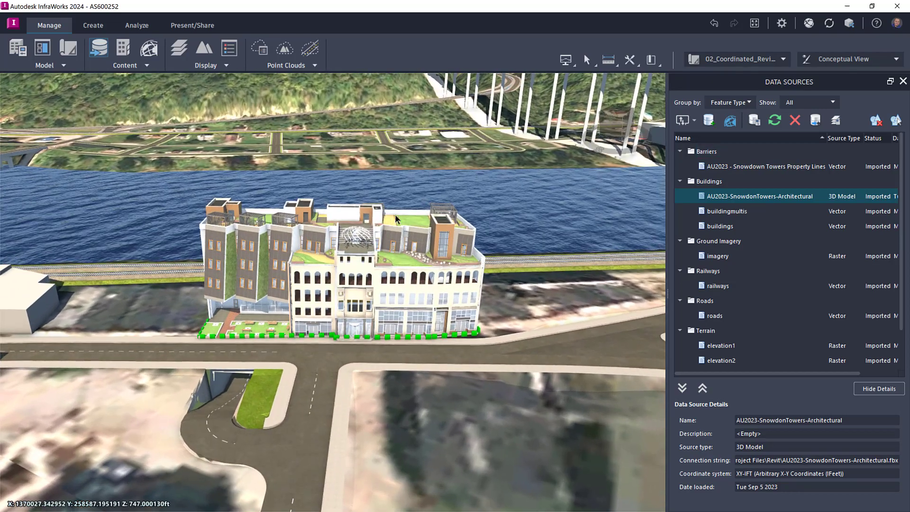